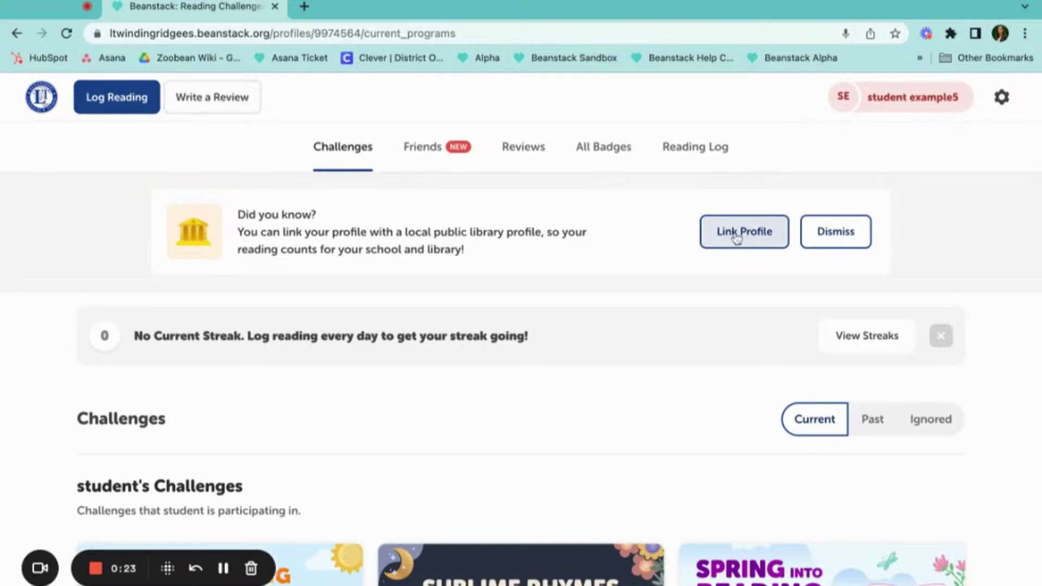
Open the profile linking page for the student's account and go to the Indianapolis Public Library sign-in form
left_click(1001, 100)
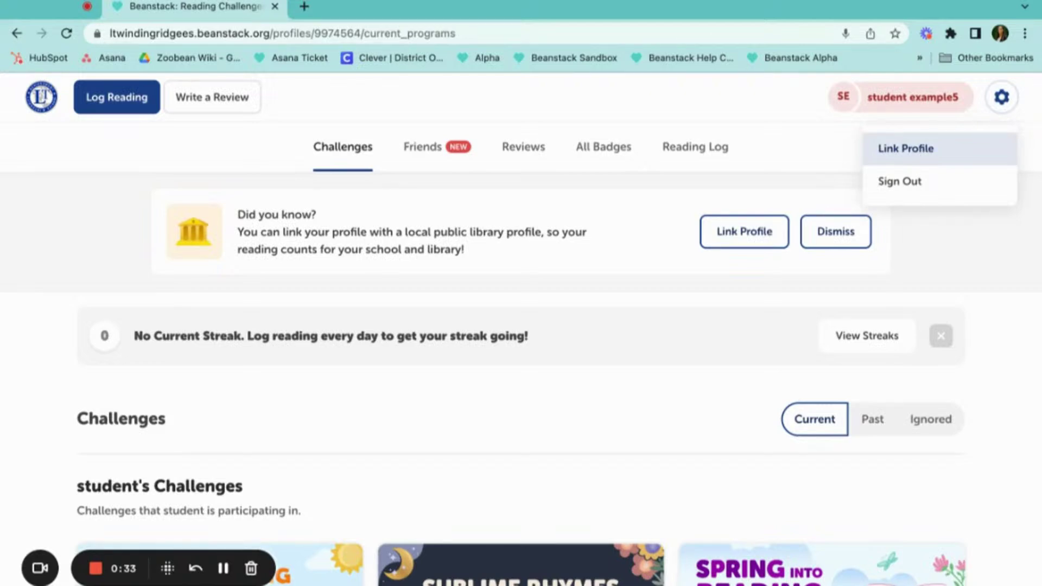
left_click(906, 149)
scroll(576, 320, "down", 1)
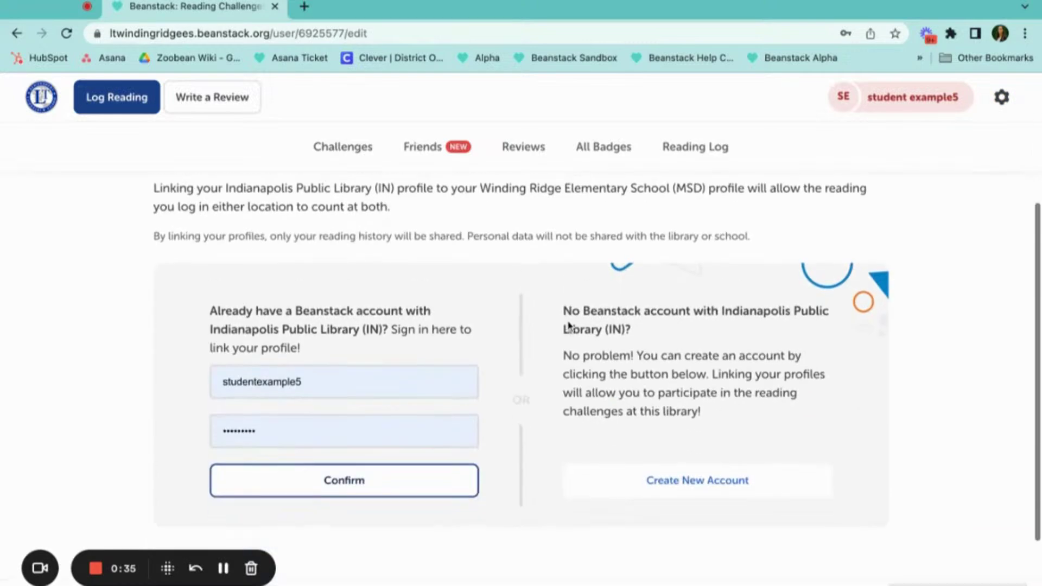
scroll(488, 320, "up", 2)
scroll(376, 340, "down", 3)
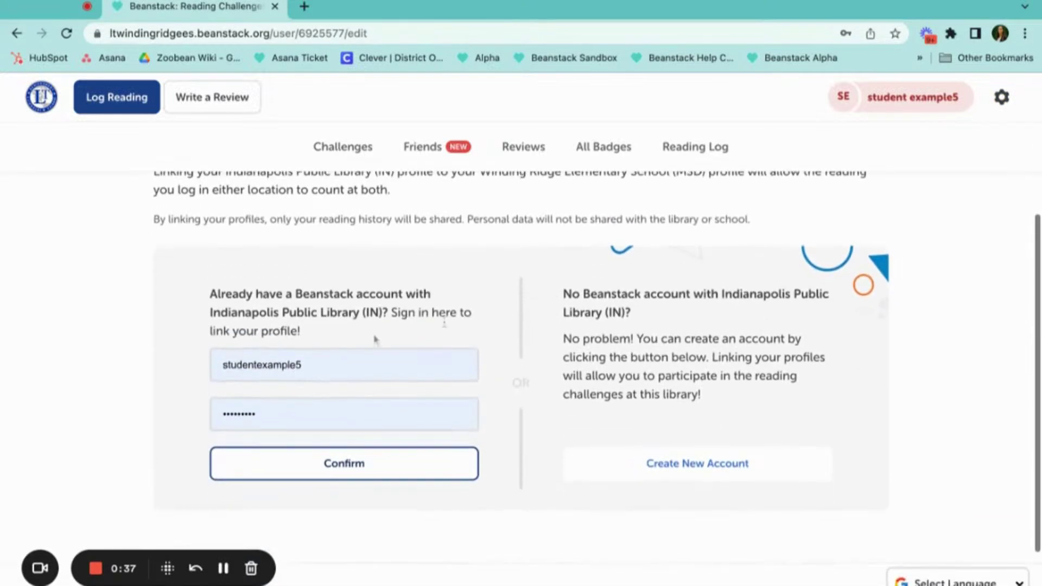
Clear the prefilled username and password from the Indianapolis Public Library sign-in form
double_click(330, 362)
key("BackSpace")
double_click(258, 413)
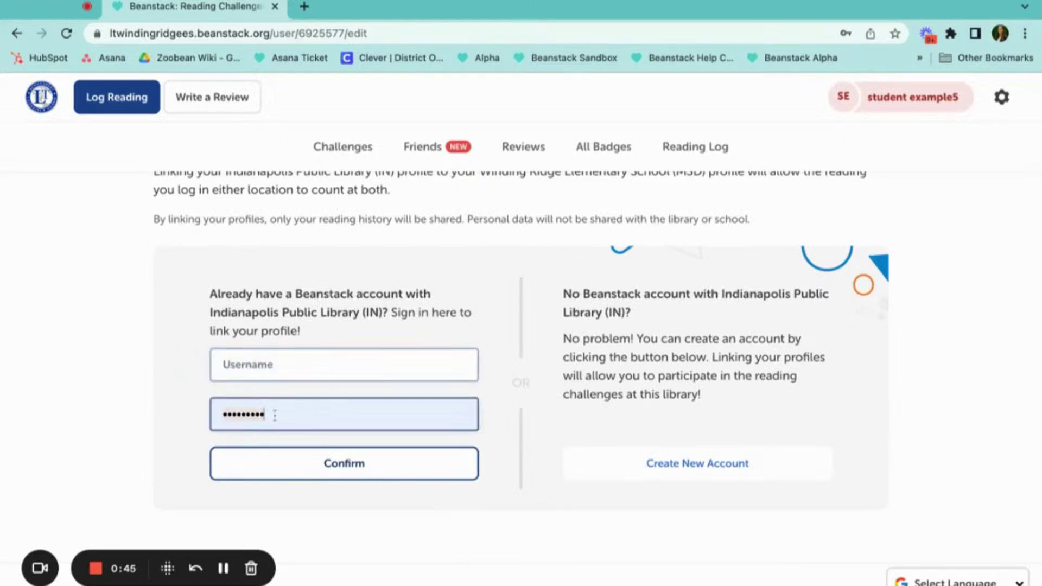
key("BackSpace")
left_click(186, 392)
Try to create a new Beanstack account with Indianapolis Public Library for the student
scroll(186, 386, "up", 1)
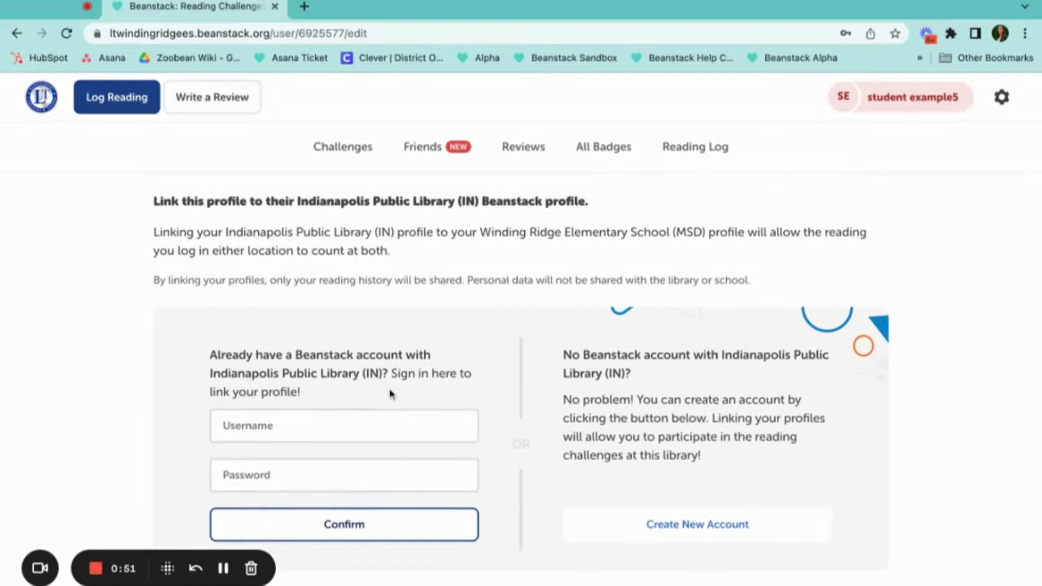
scroll(383, 392, "down", 1)
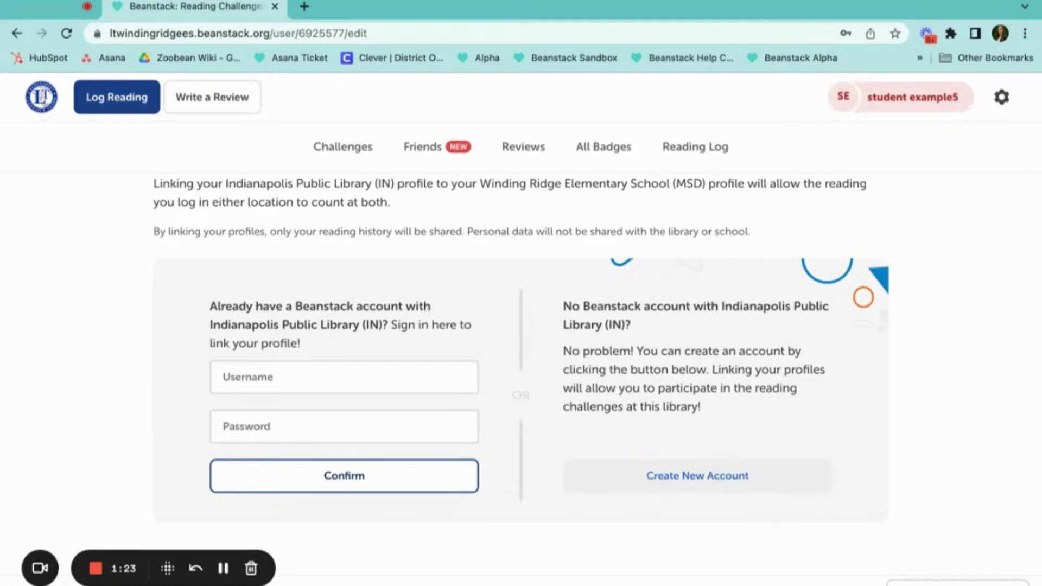
left_click(702, 478)
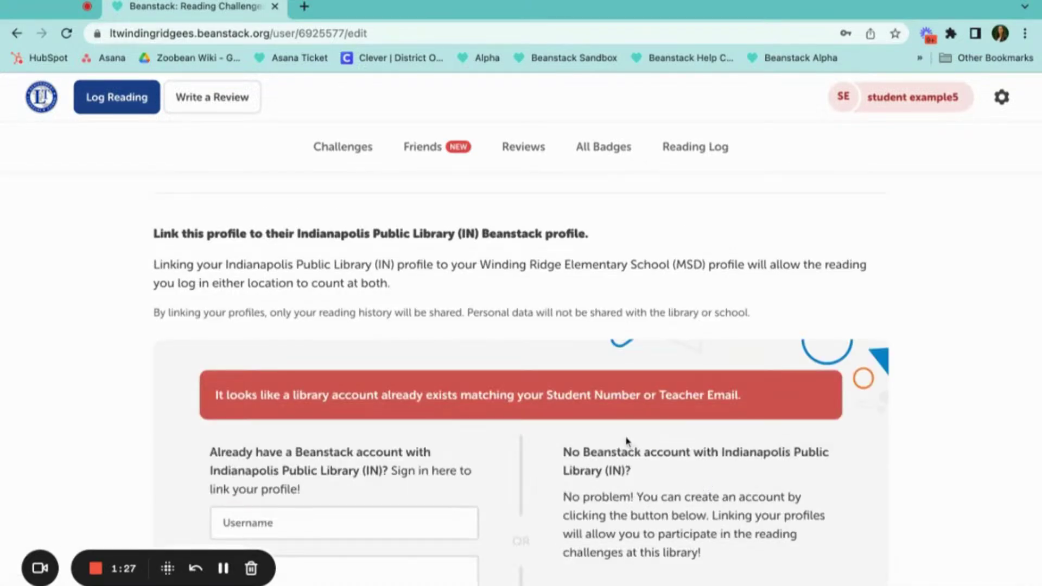
Sign in to the existing Indianapolis Public Library account by filling in its username and password and confirming
scroll(705, 481, "down", 3)
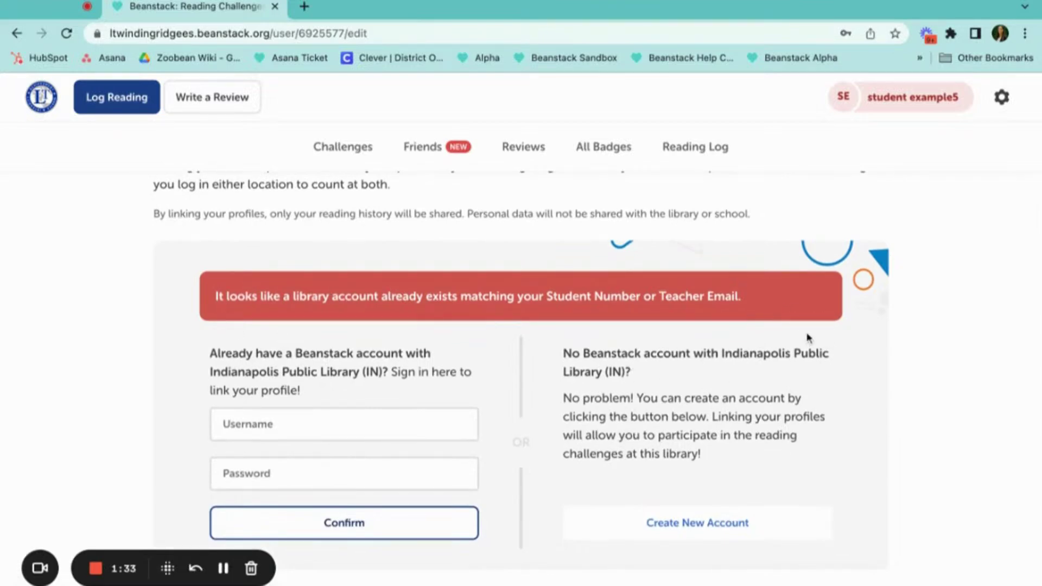
scroll(805, 337, "up", 1)
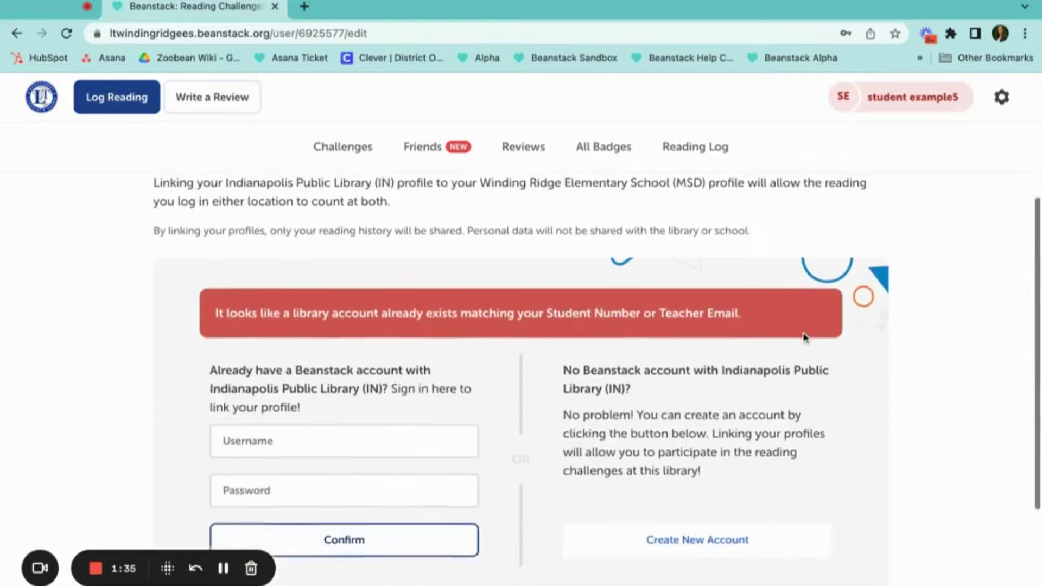
scroll(803, 337, "down", 3)
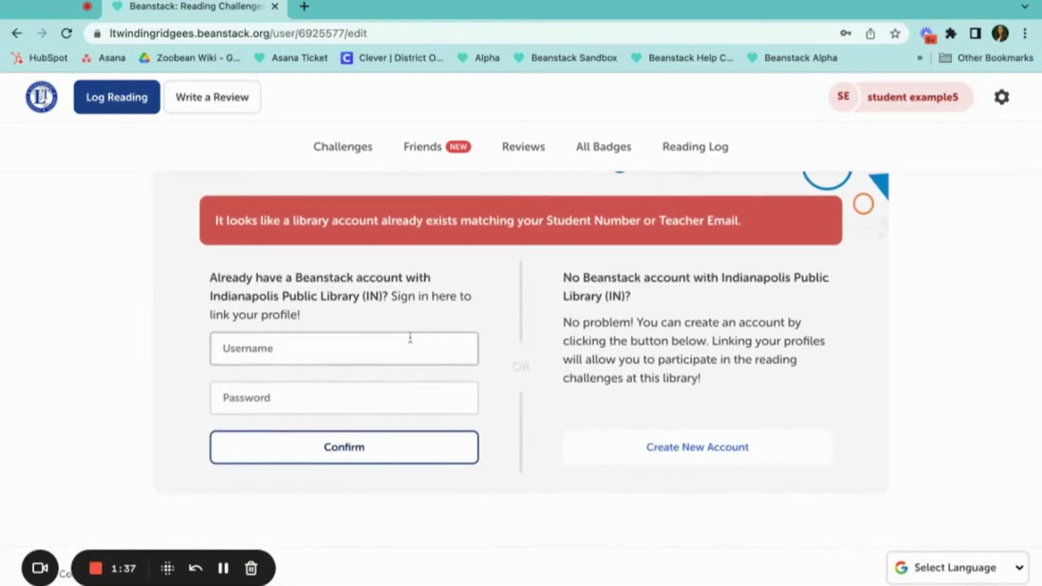
left_click(334, 343)
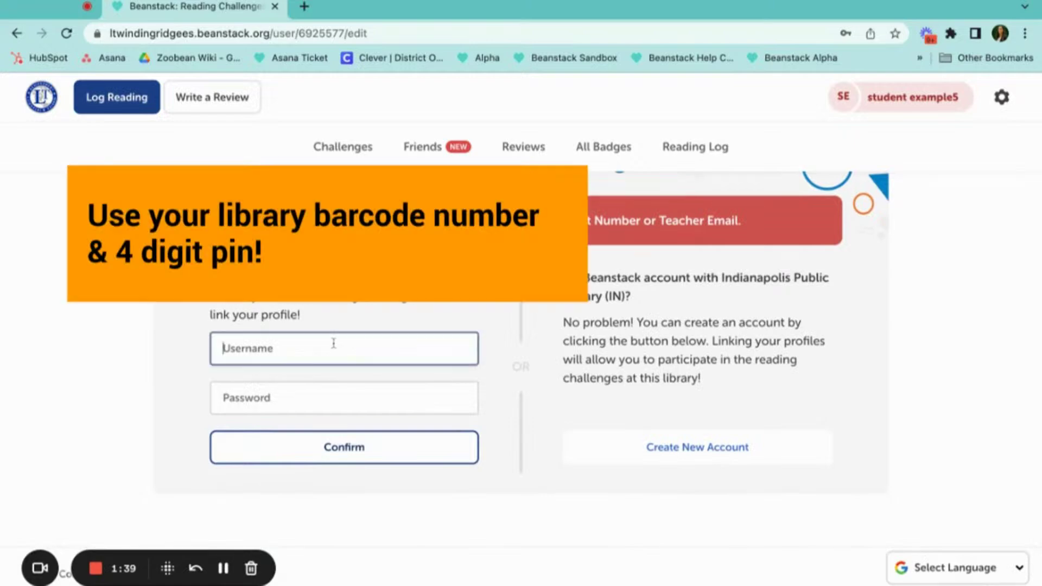
left_click(510, 363)
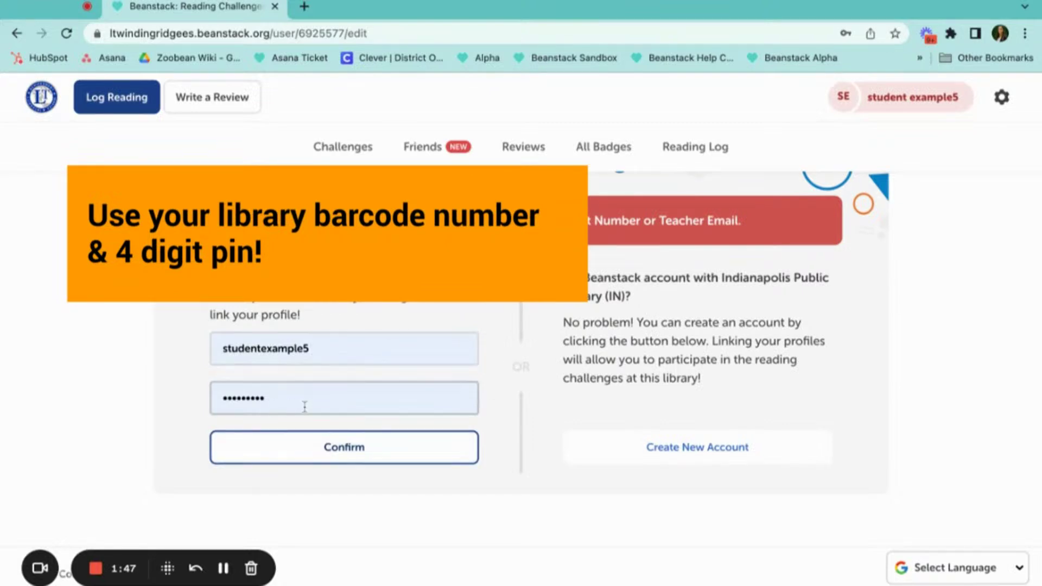
left_click(371, 453)
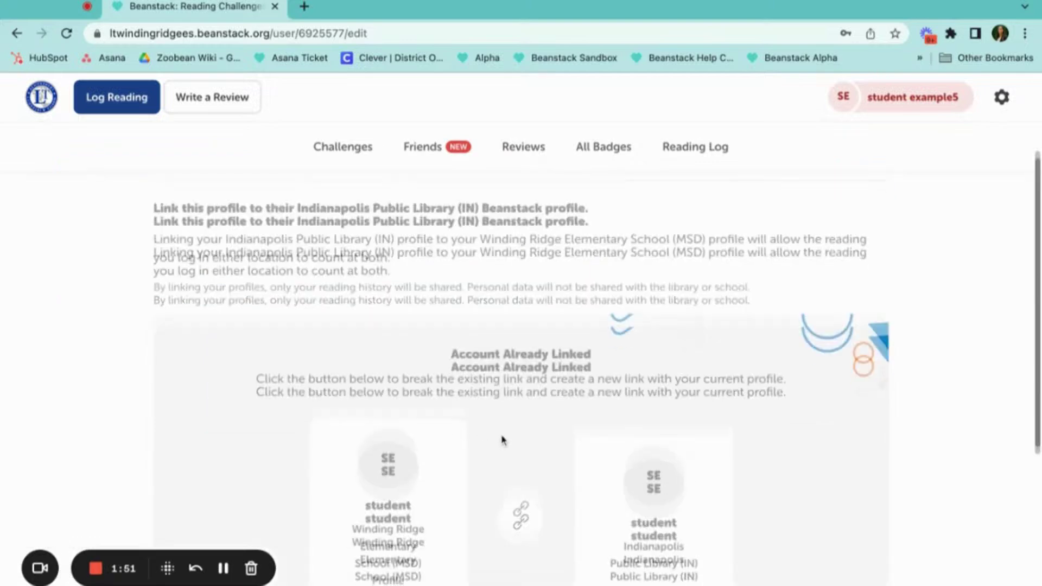
Link the student's Winding Ridge Elementary School profile to the Indianapolis Public Library profile, replacing the existing link
scroll(503, 438, "down", 4)
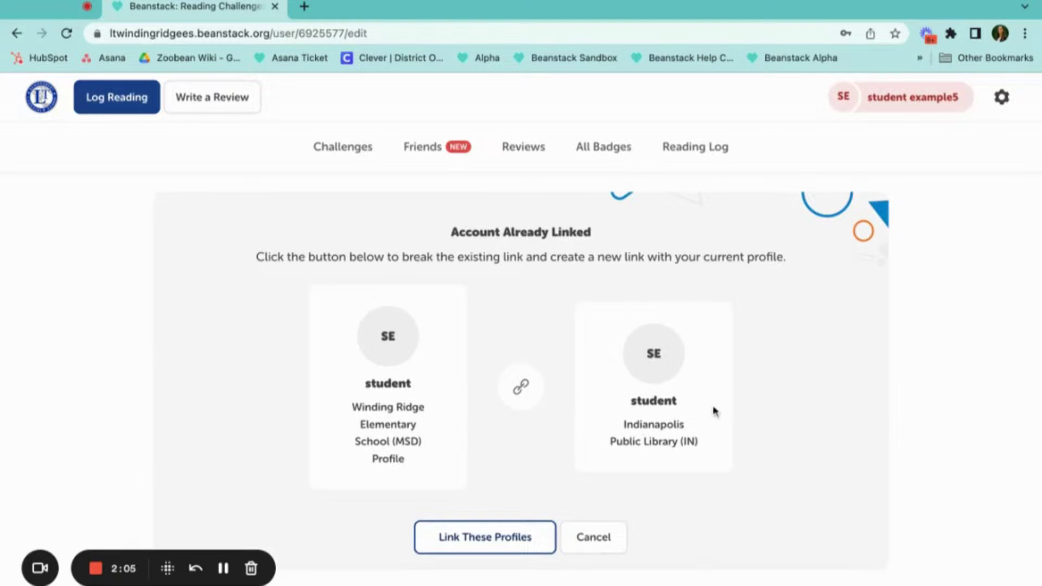
scroll(714, 411, "down", 2)
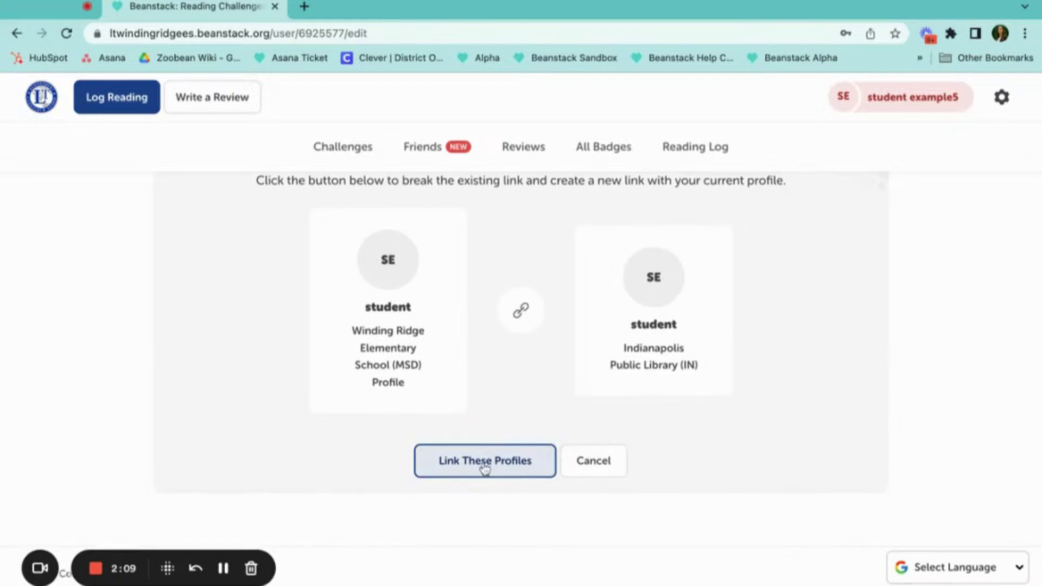
scroll(746, 409, "up", 2)
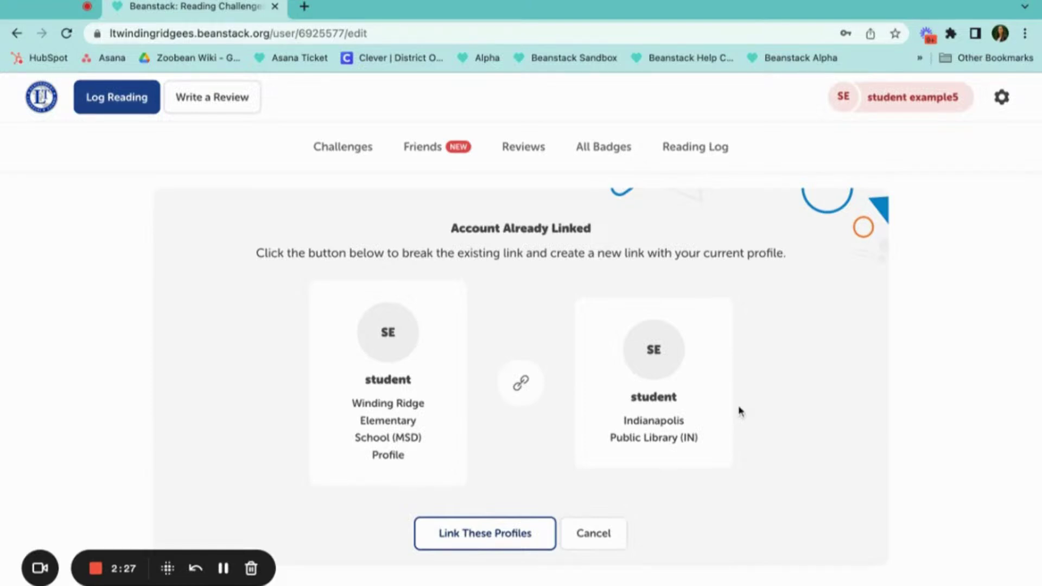
left_click(477, 532)
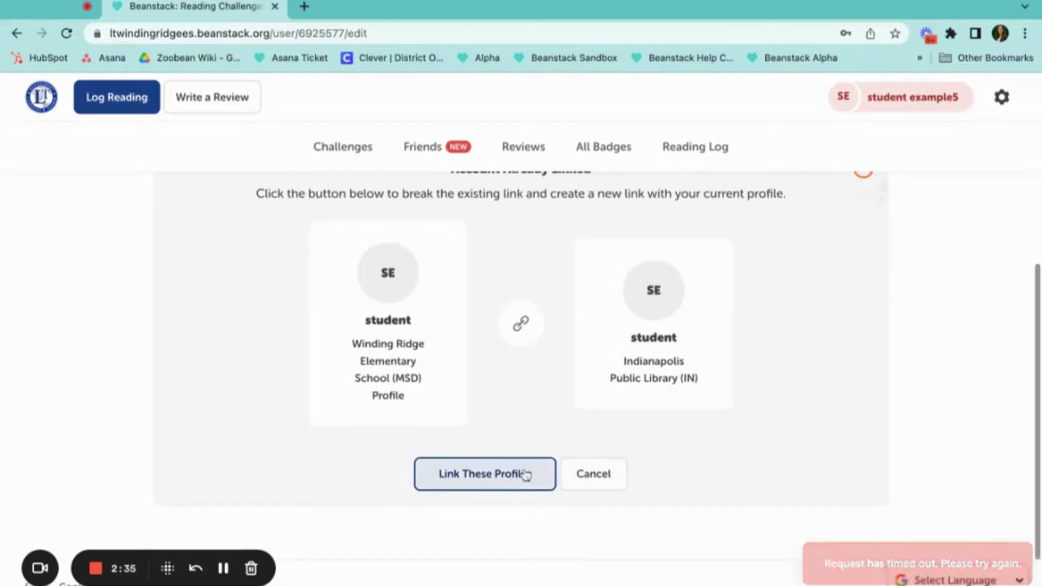
left_click(527, 476)
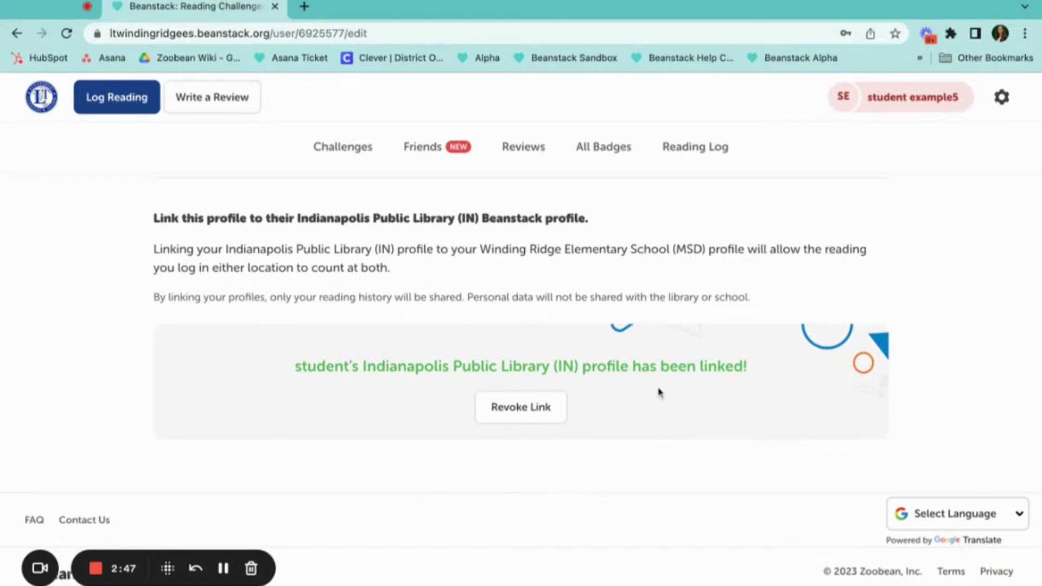
Return to the school profile's challenges and switch to the linked Indianapolis Public Library profile
scroll(659, 392, "up", 2)
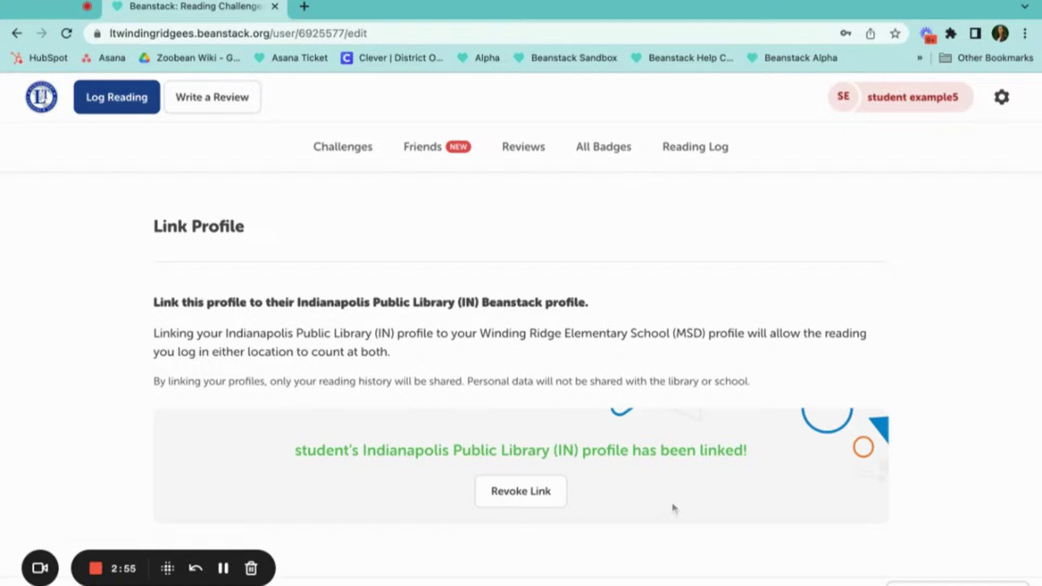
scroll(520, 325, "up", 1)
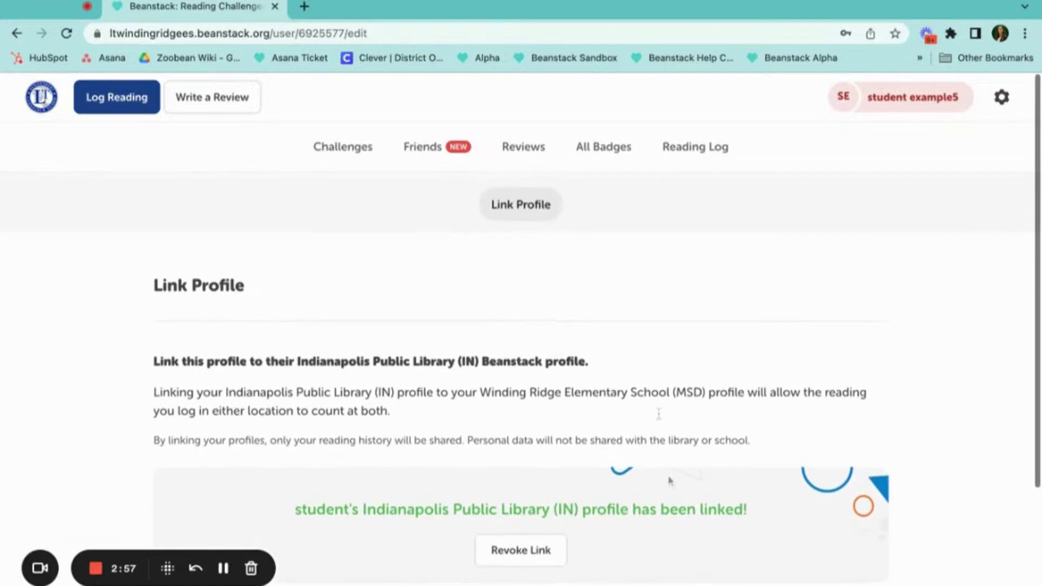
left_click(343, 158)
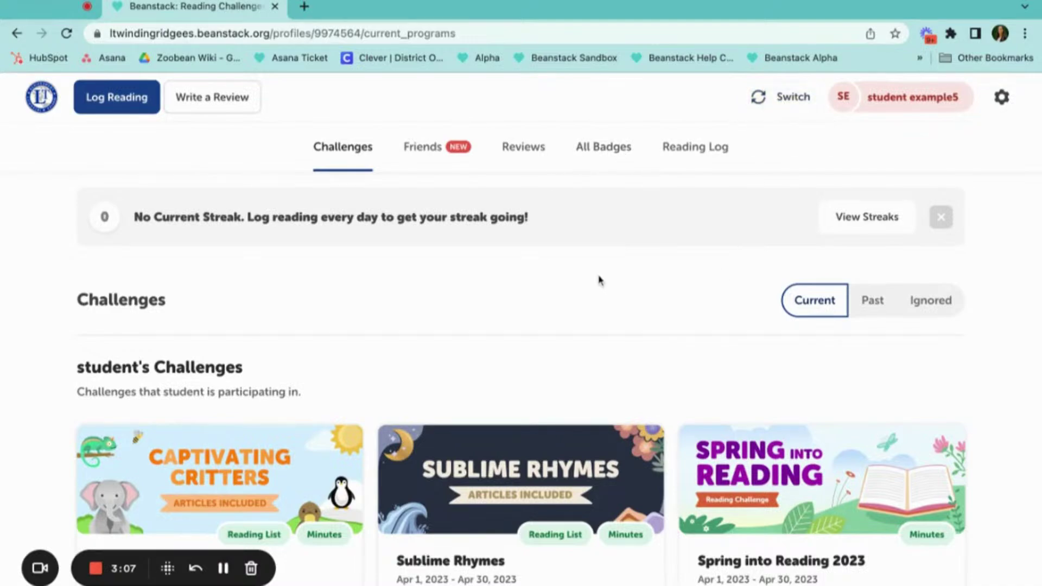
scroll(605, 281, "down", 5)
scroll(633, 282, "up", 5)
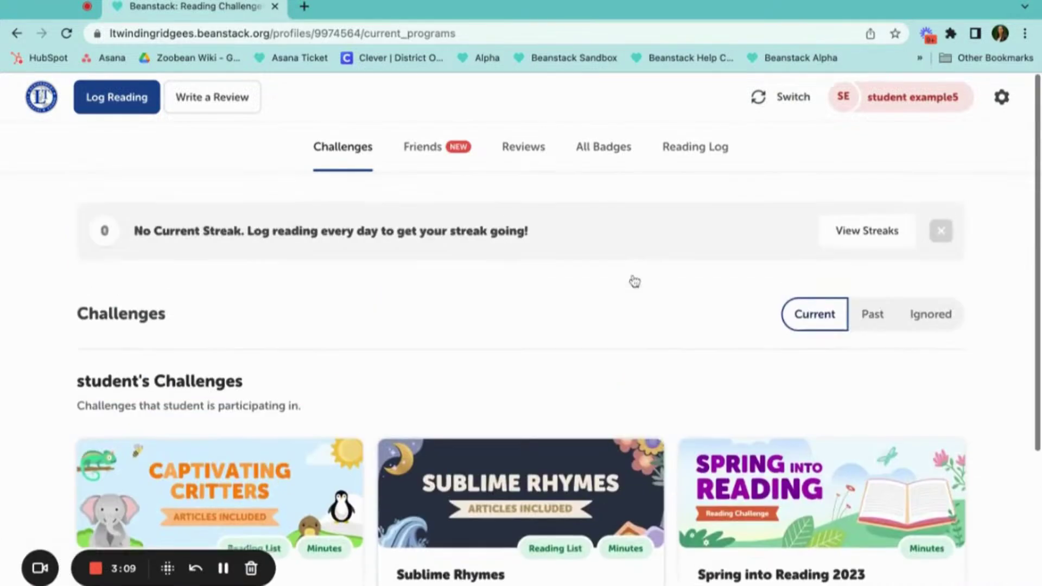
left_click(786, 96)
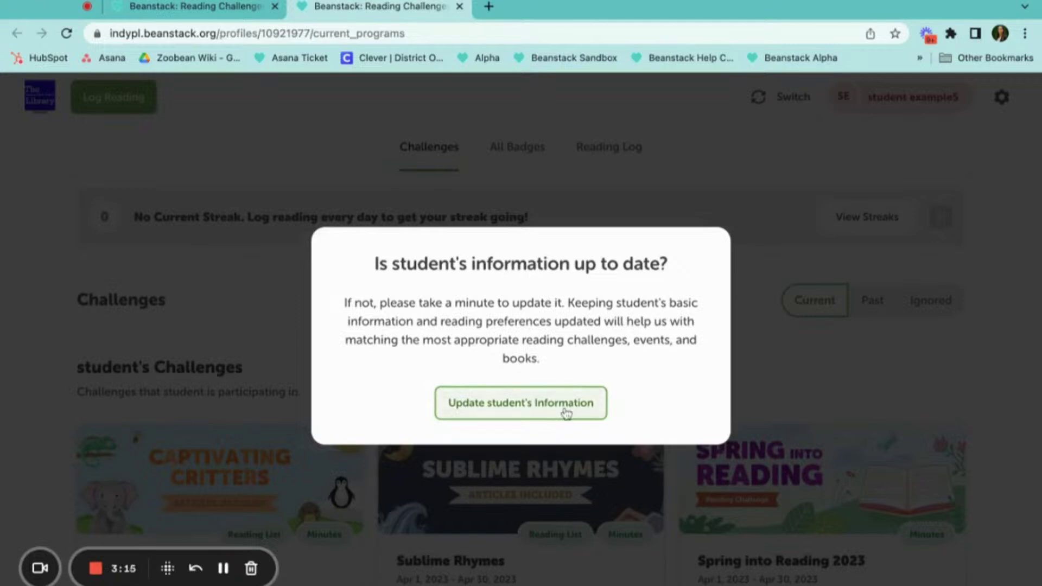
Update the student's information on the library profile with the gender Female and save it
left_click(546, 412)
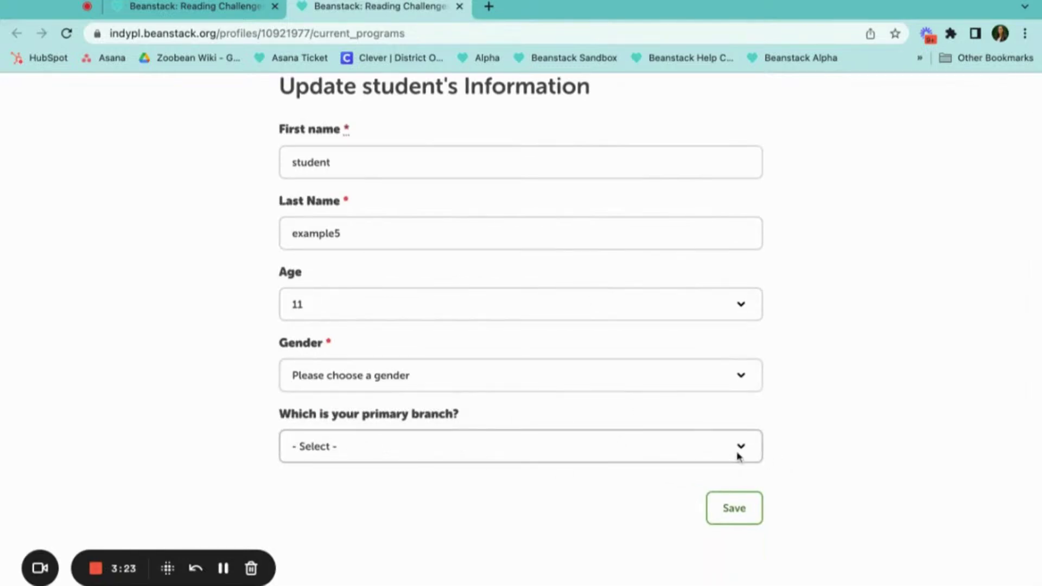
left_click(742, 375)
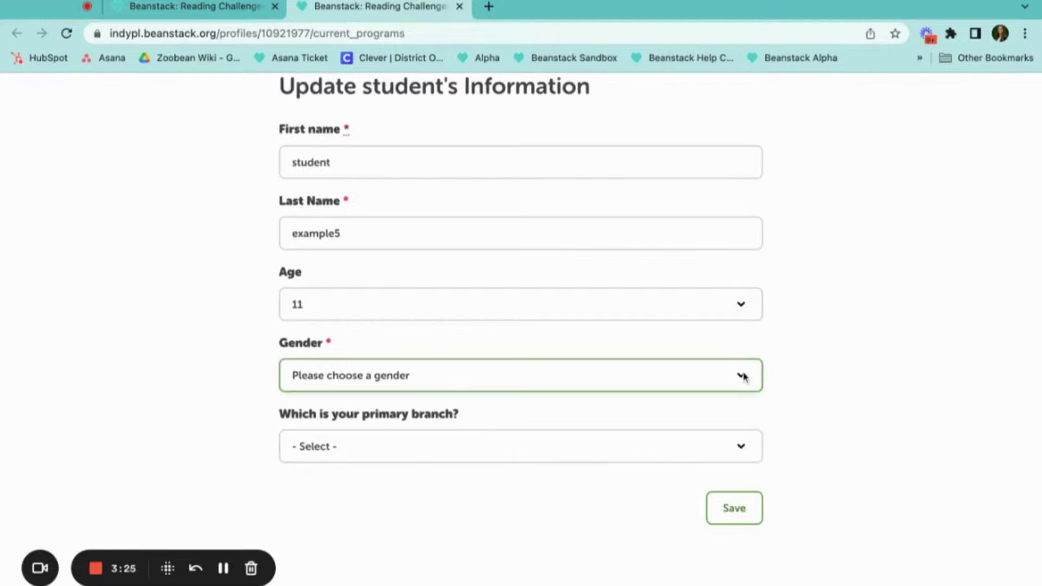
left_click(743, 389)
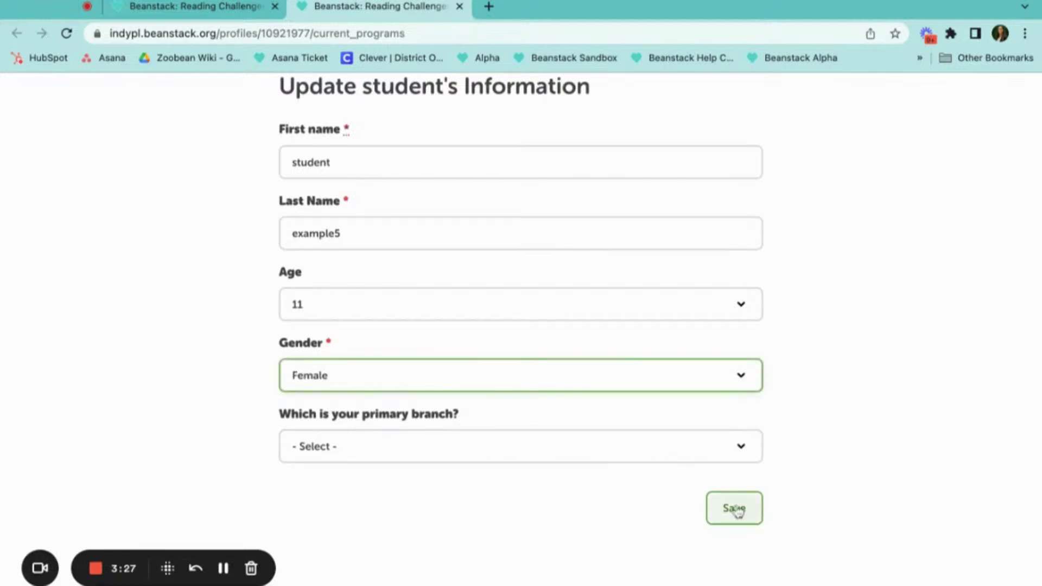
left_click(733, 508)
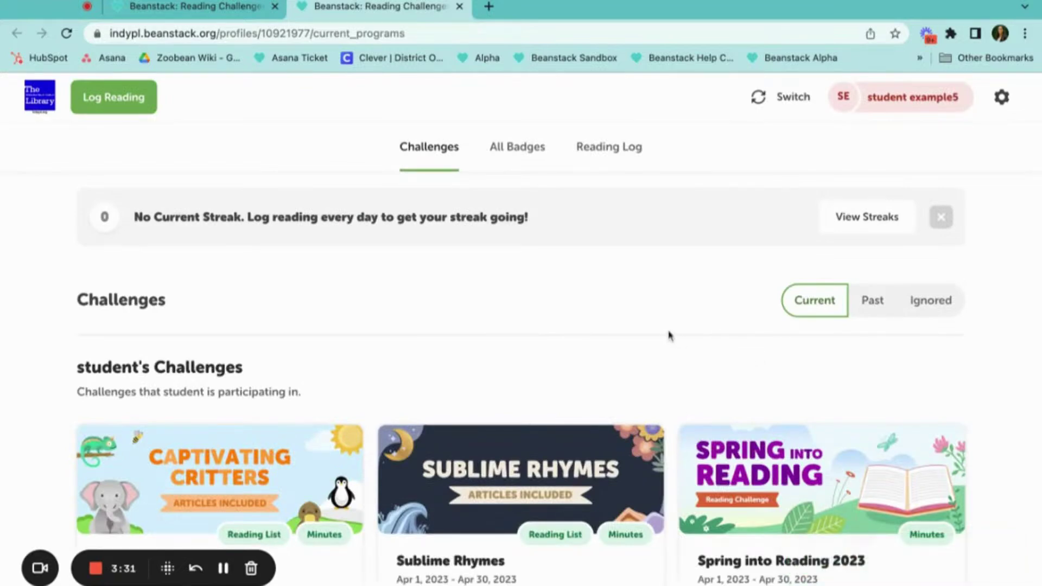
Review the student's current challenges shown on the Indianapolis Public Library profile
scroll(673, 333, "down", 5)
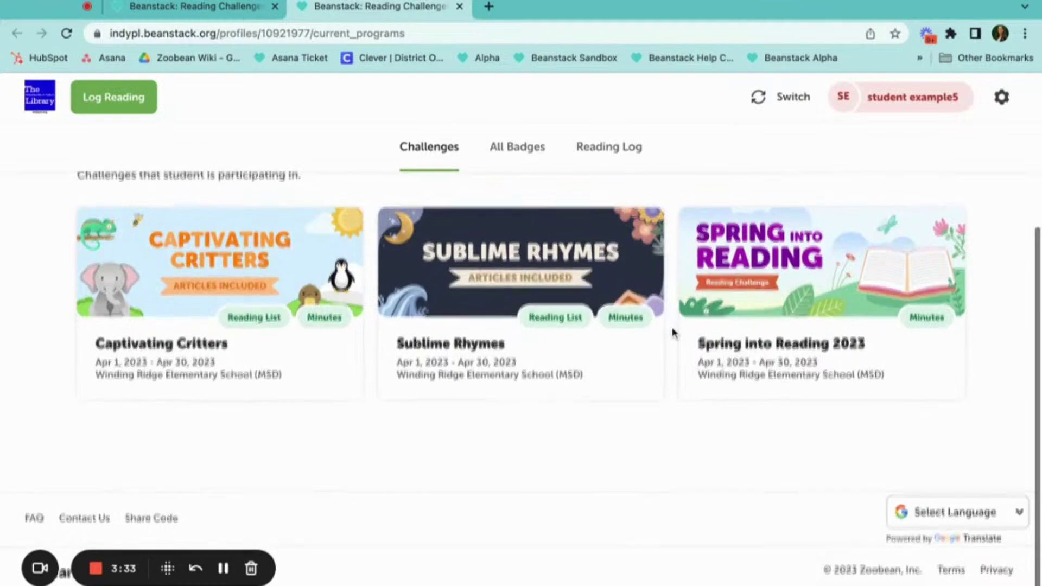
scroll(673, 332, "up", 5)
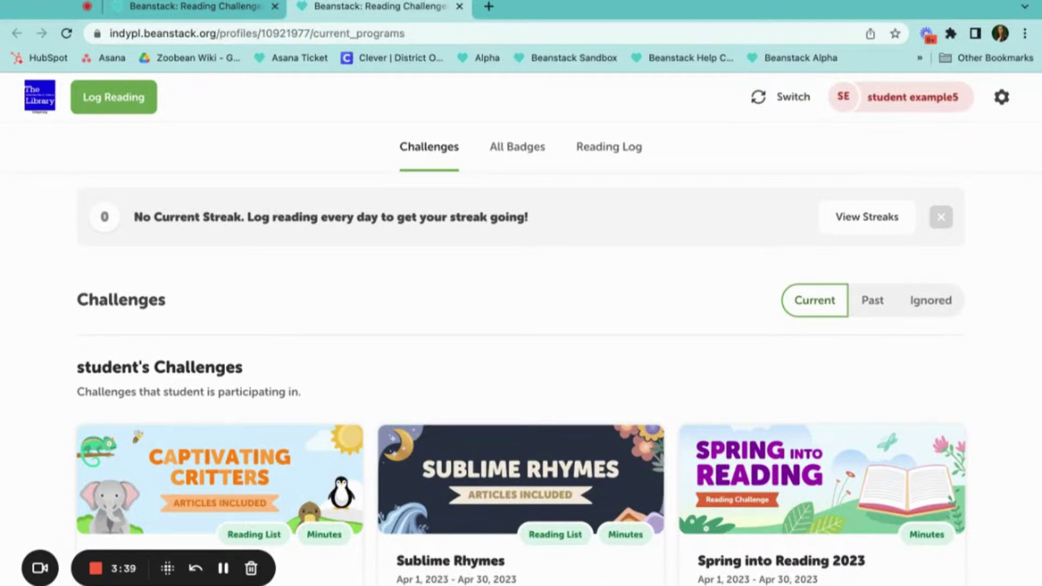
scroll(656, 423, "down", 3)
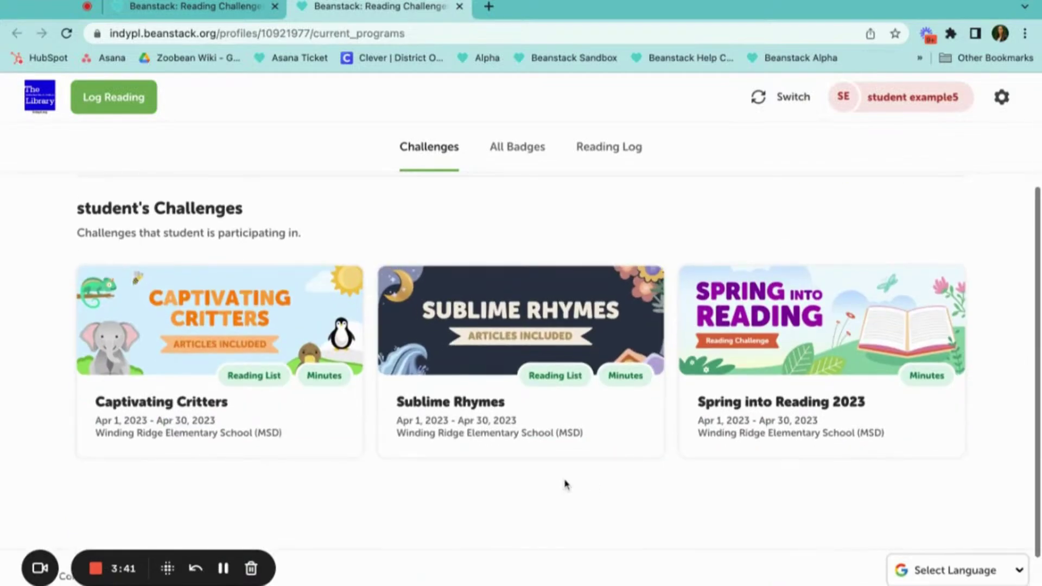